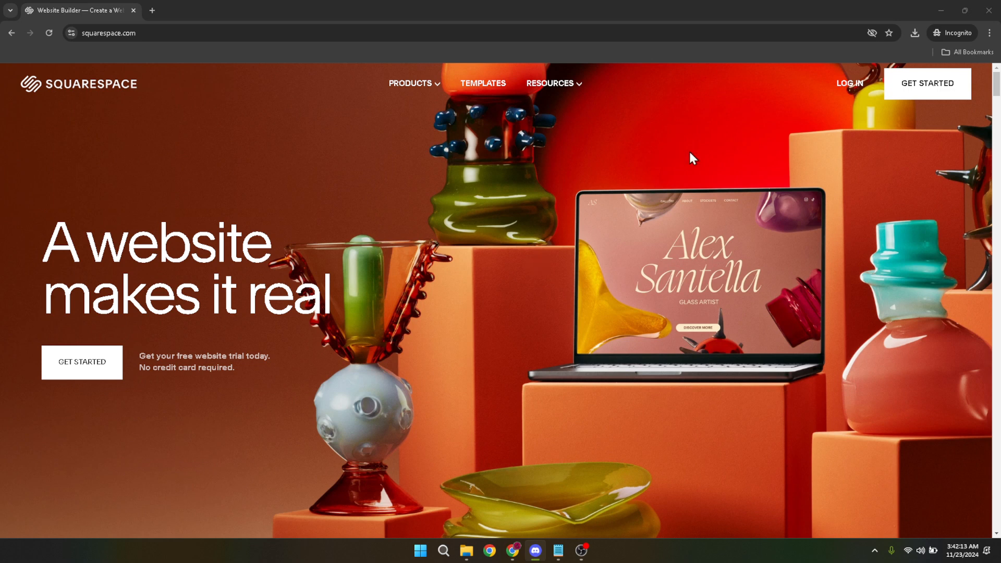
- Log into Squarespace with the existing Google account
click(840, 84)
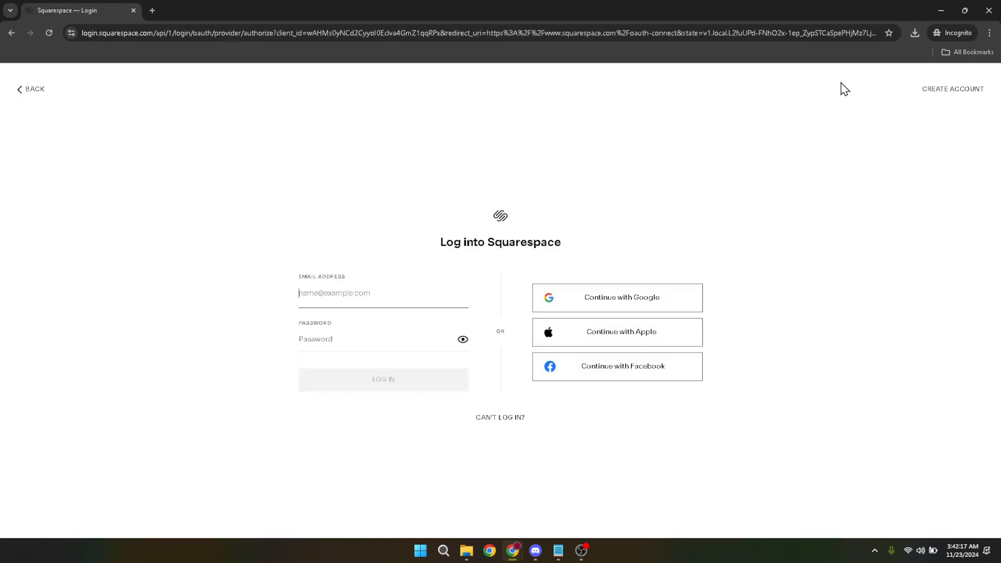
click(590, 302)
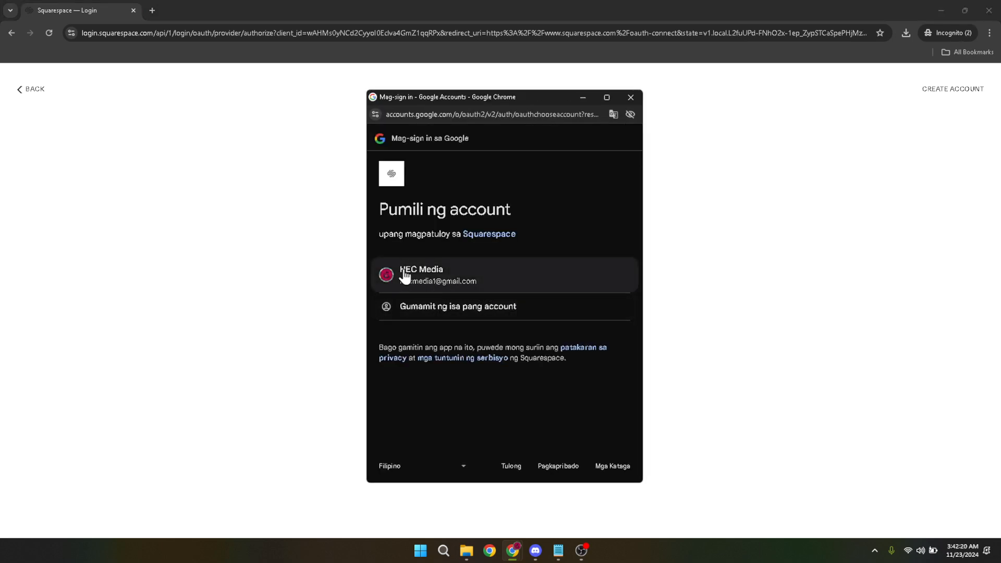
click(413, 268)
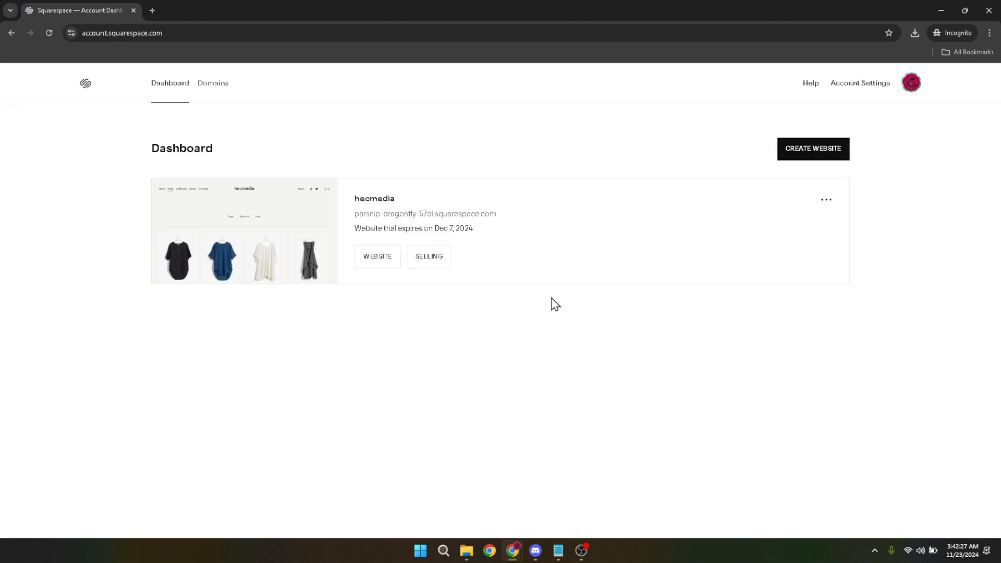
- Open the hecmedia site's product management and show its downloadable products
click(369, 208)
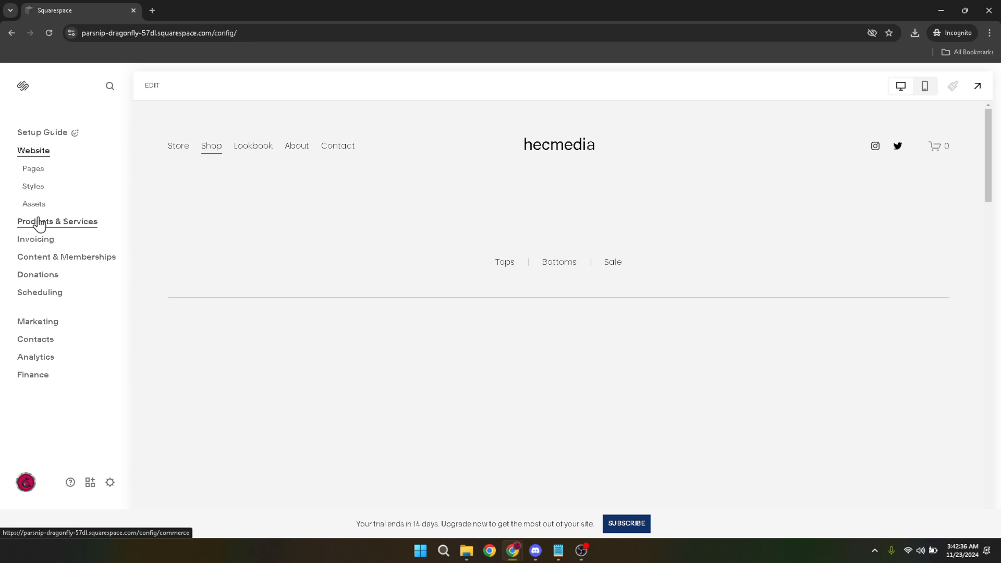
click(39, 223)
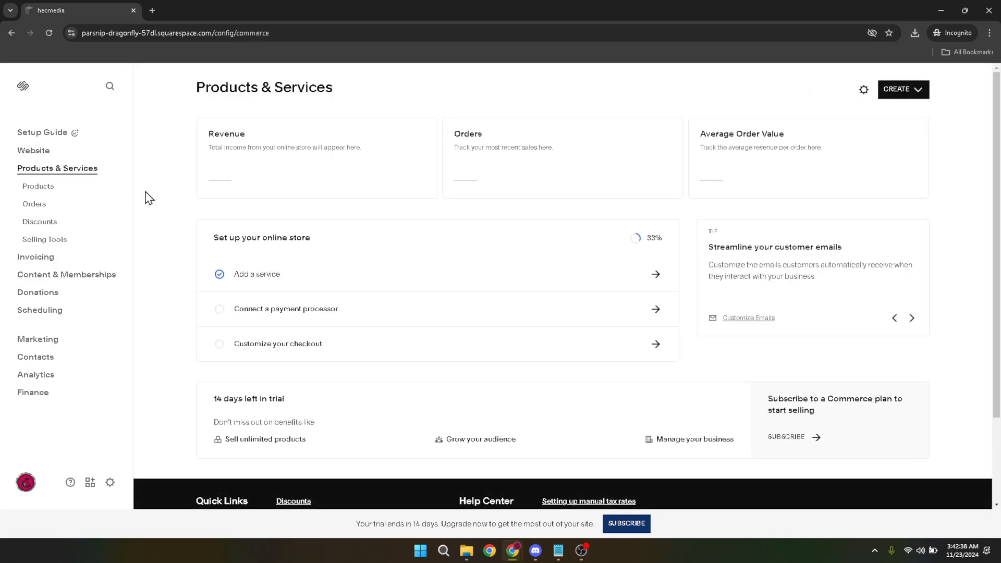
click(38, 191)
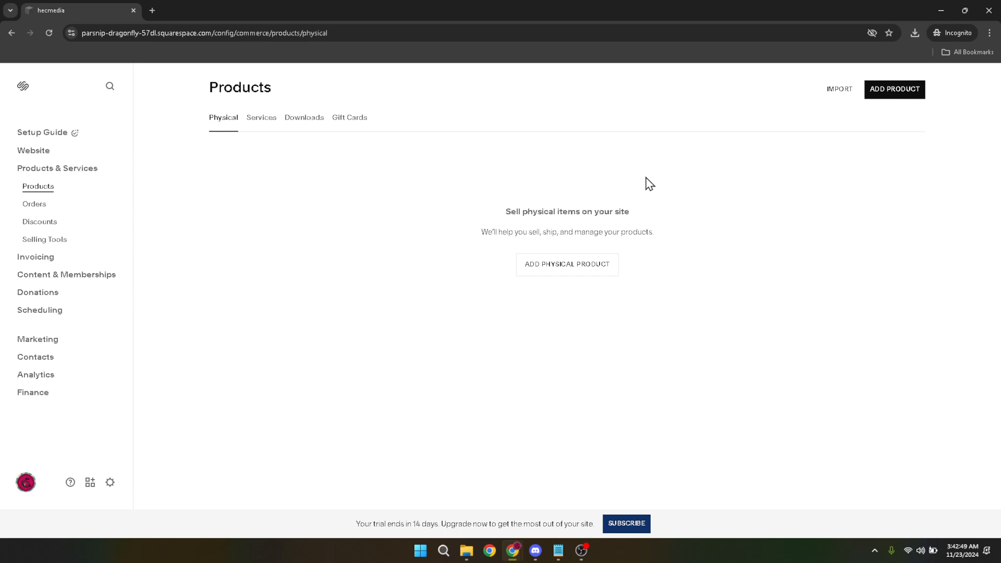
click(307, 123)
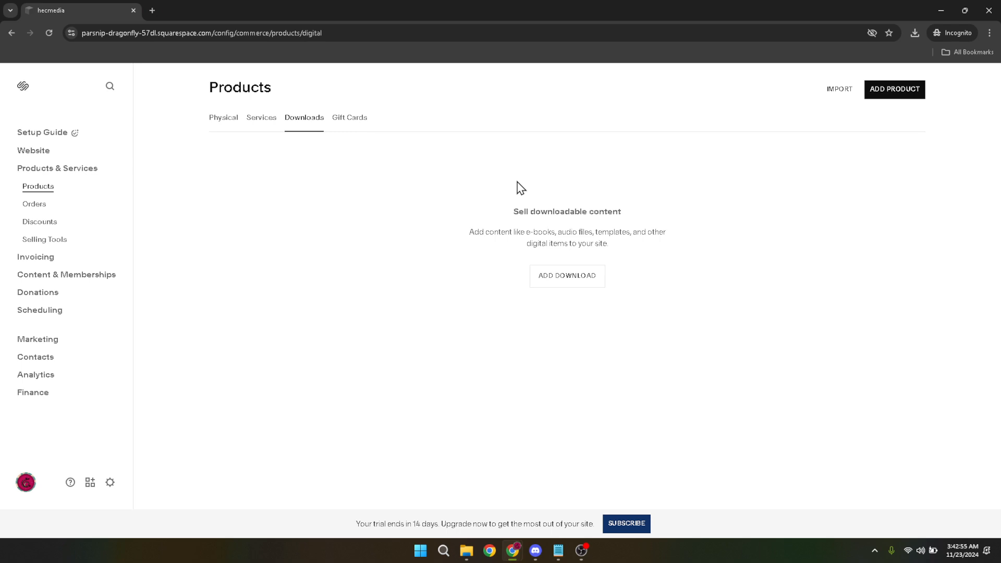
- Create a new download product and name it "Sample Product eBook", leaving the description empty
click(908, 95)
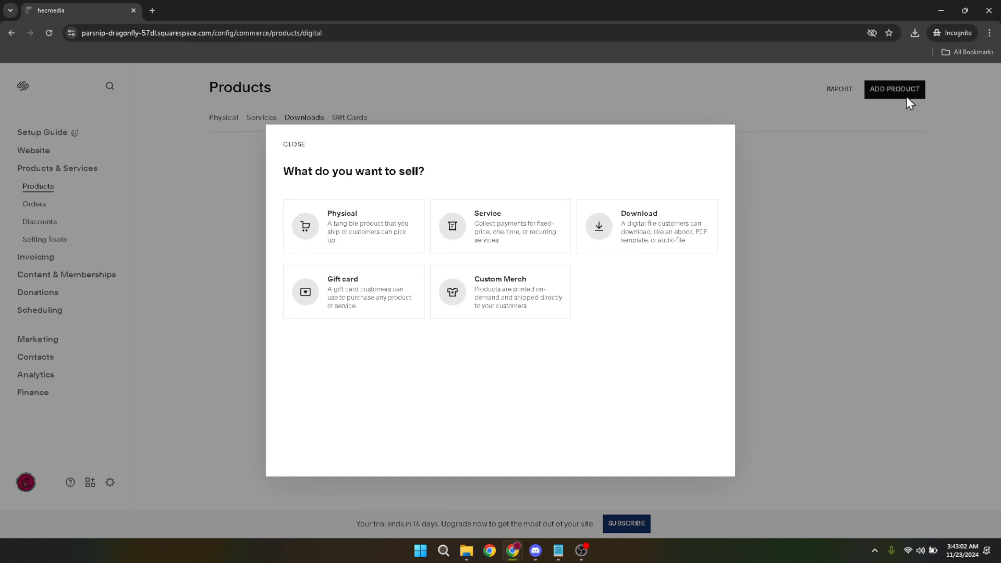
click(650, 219)
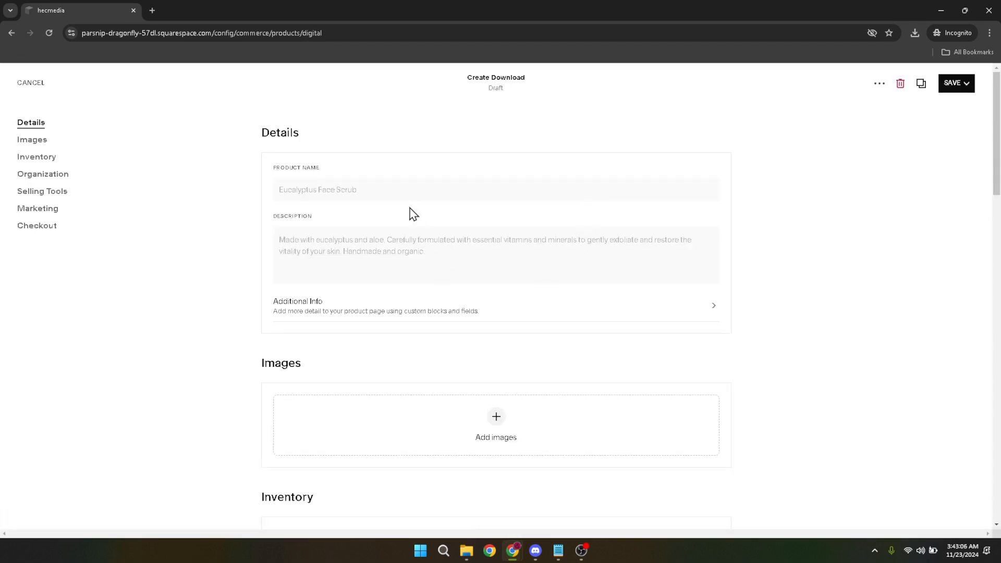
click(401, 186)
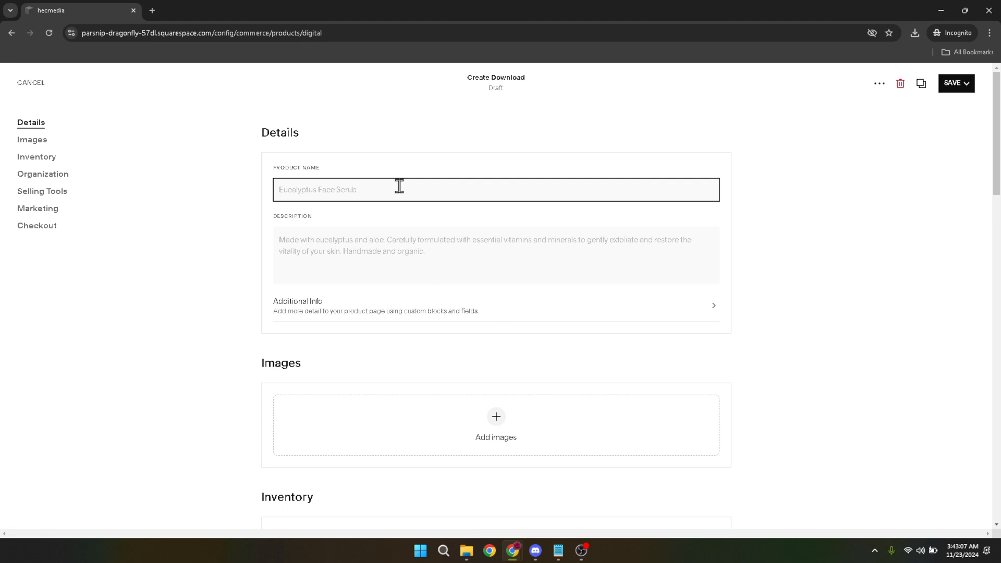
text(Sample Product eBook)
click(405, 243)
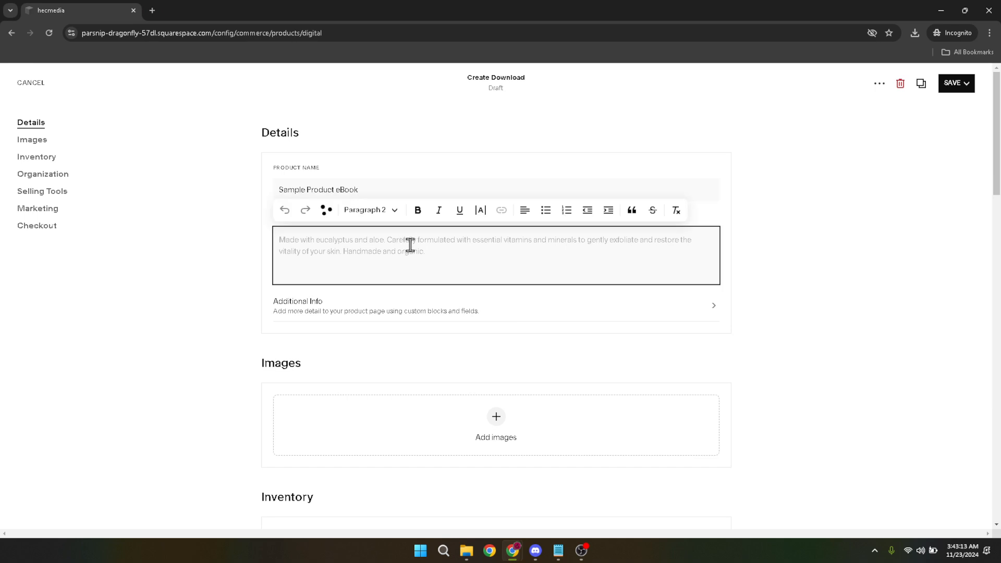
click(738, 325)
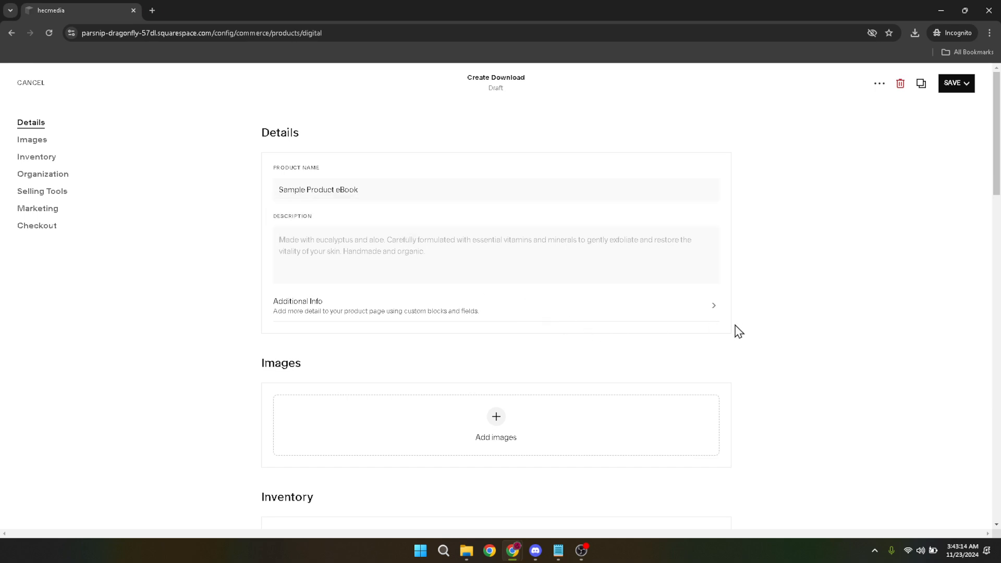
- Upload the sample PDF from the Downloads folder as the product's file
scroll(735, 334, down, 3)
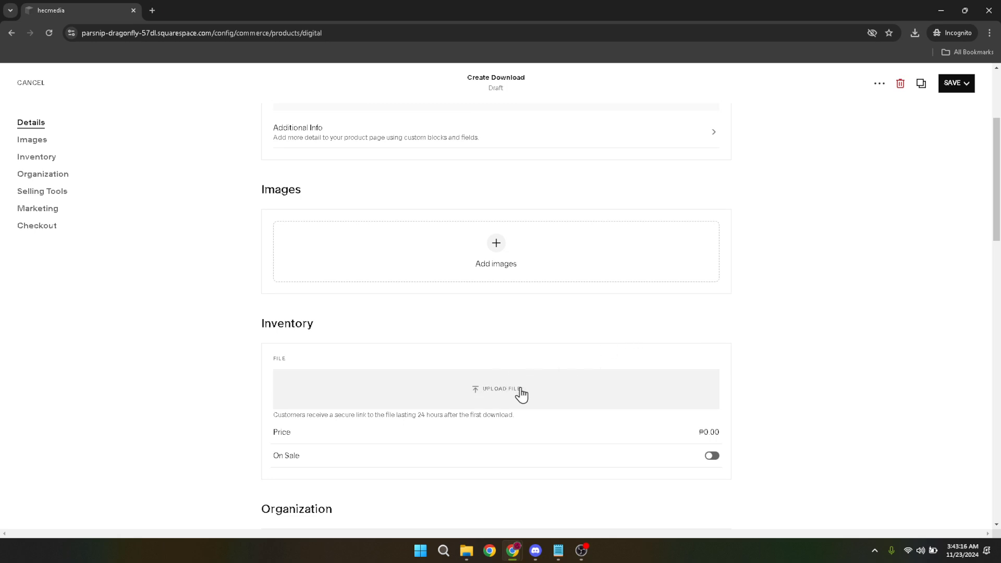
click(499, 391)
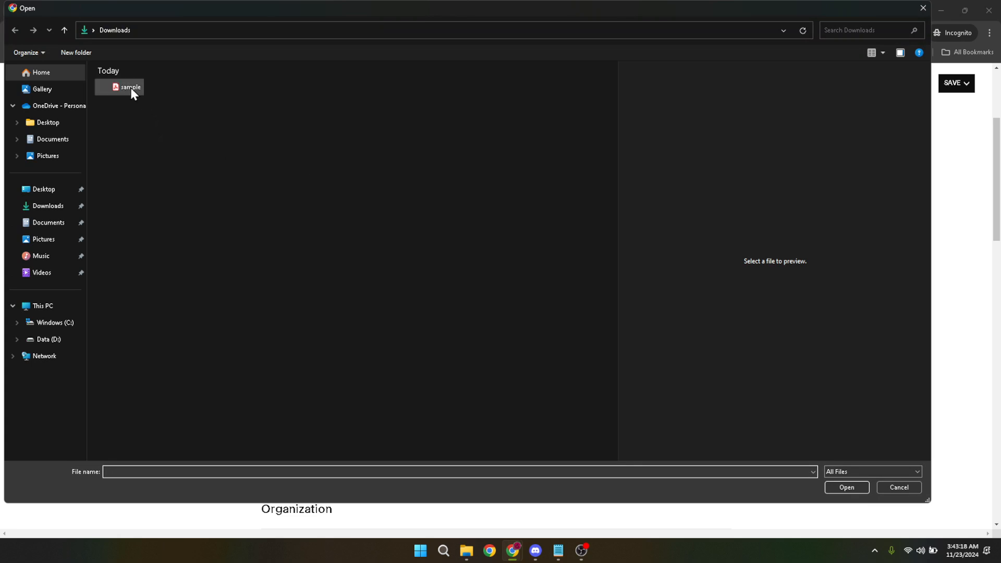
click(130, 87)
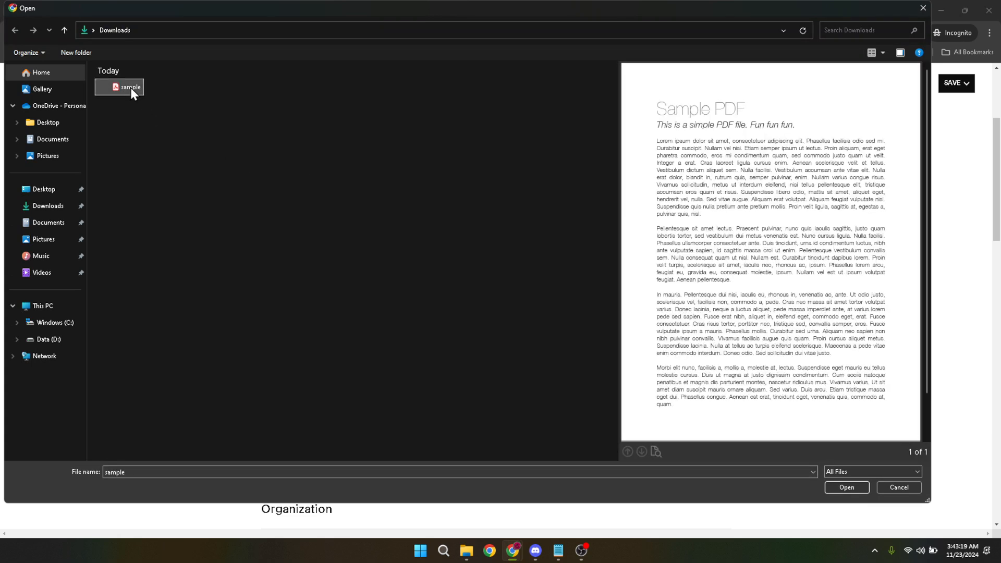
double_click(130, 87)
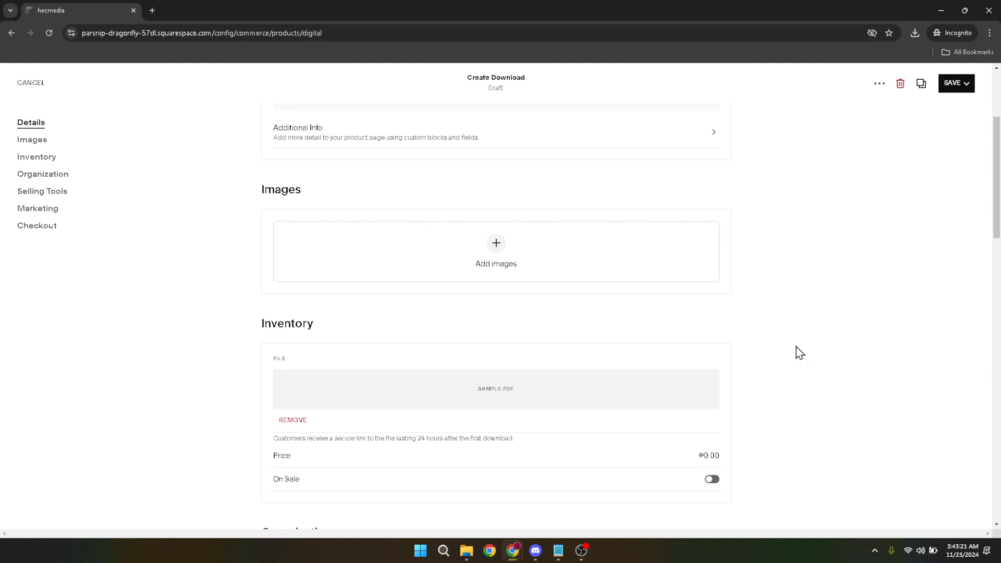
- Set the eBook's regular price to ₱150
scroll(800, 353, down, 2)
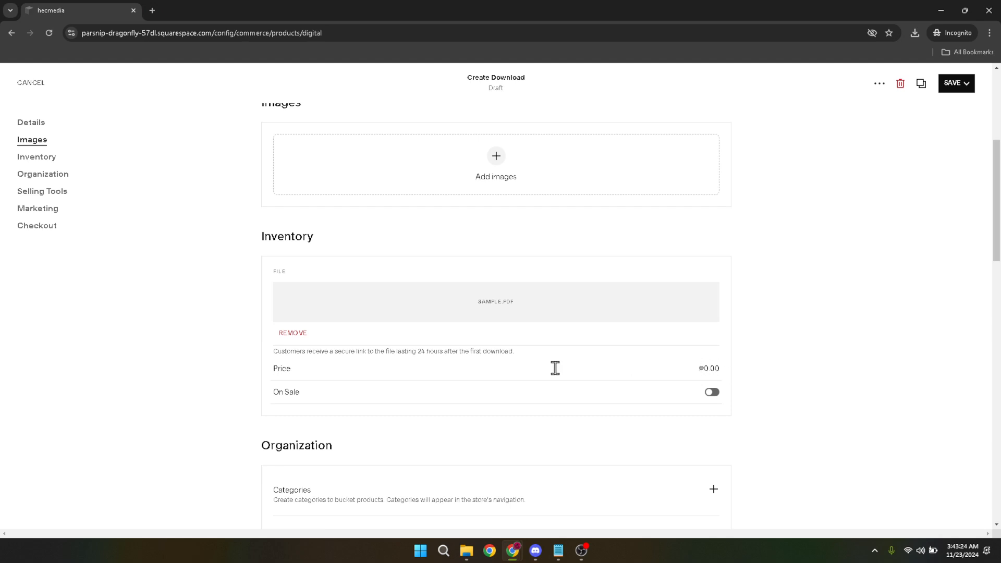
double_click(275, 372)
click(706, 370)
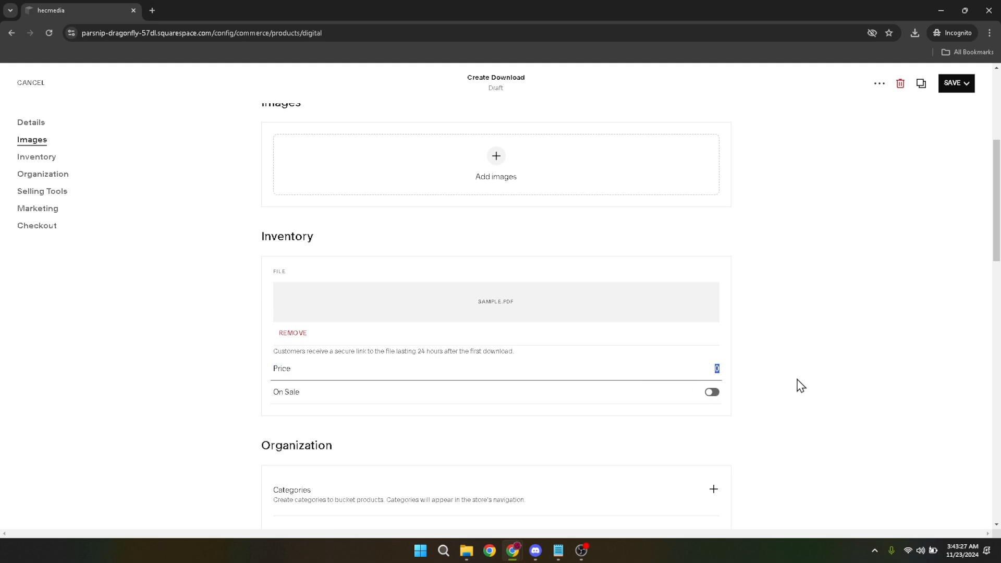
text(150)
click(808, 386)
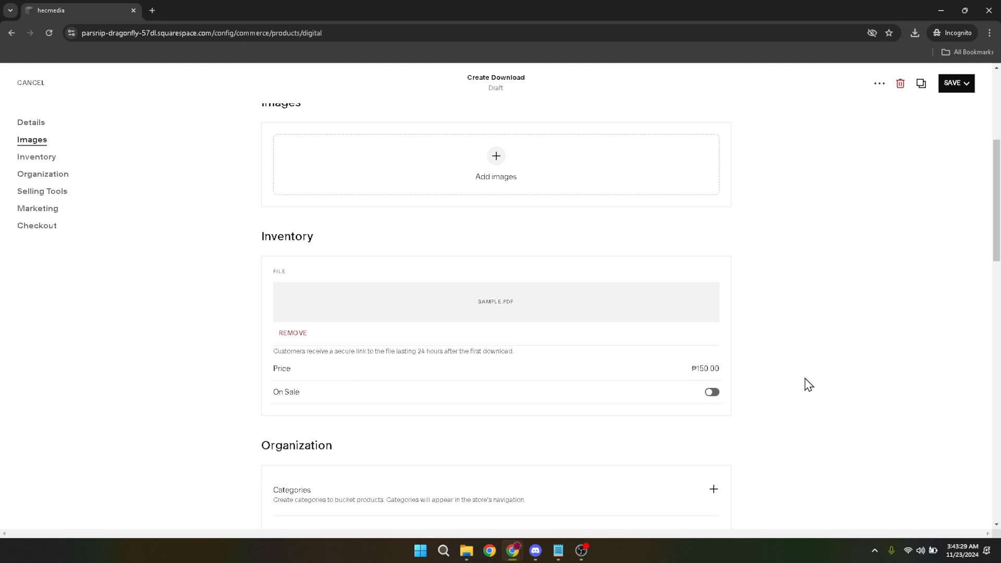
- Put the eBook on sale with a sale price of ₱100
click(714, 395)
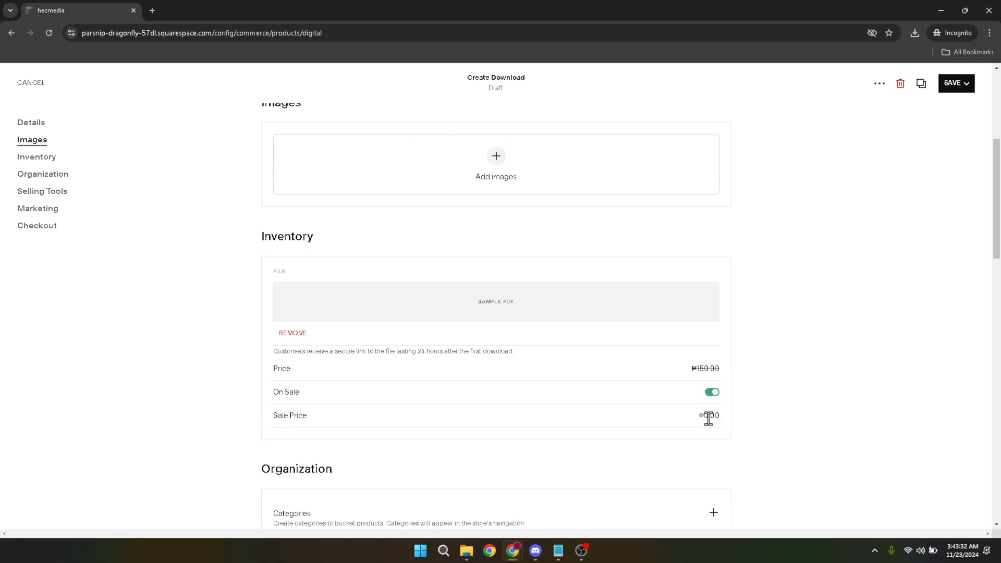
click(707, 415)
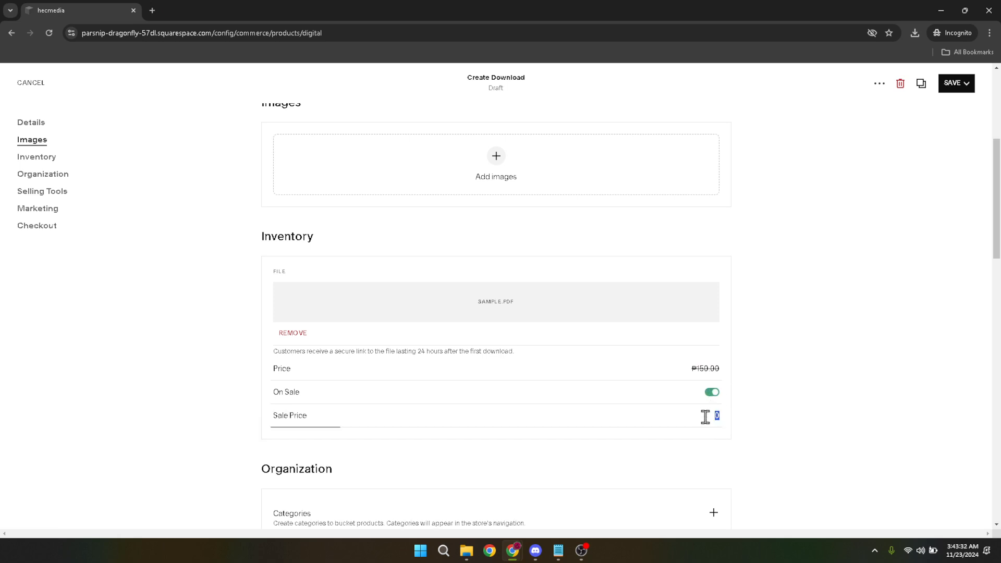
text(100)
click(792, 421)
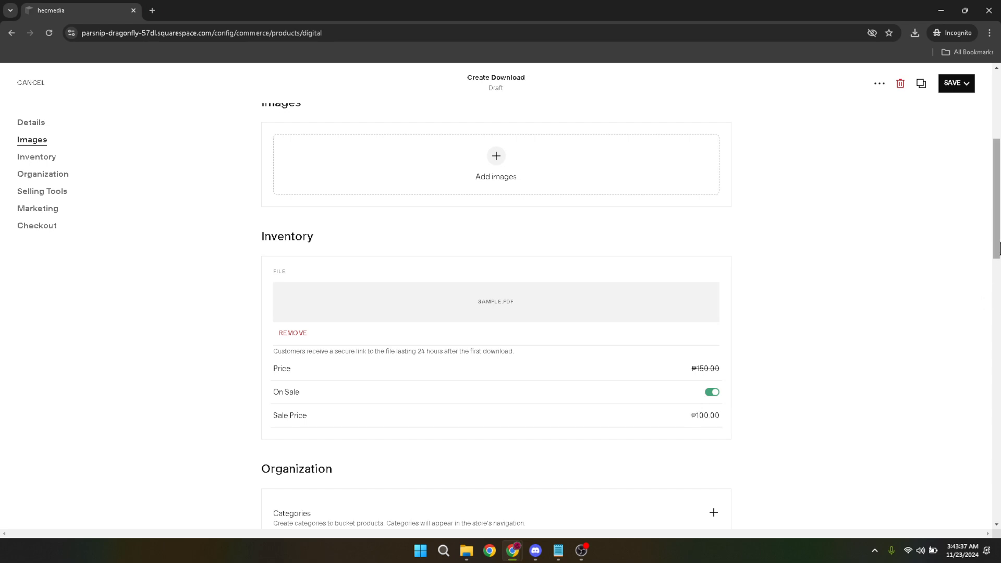
- Publish the eBook product and check its visibility options in the product list without changing them
drag(997, 248, 997, 175)
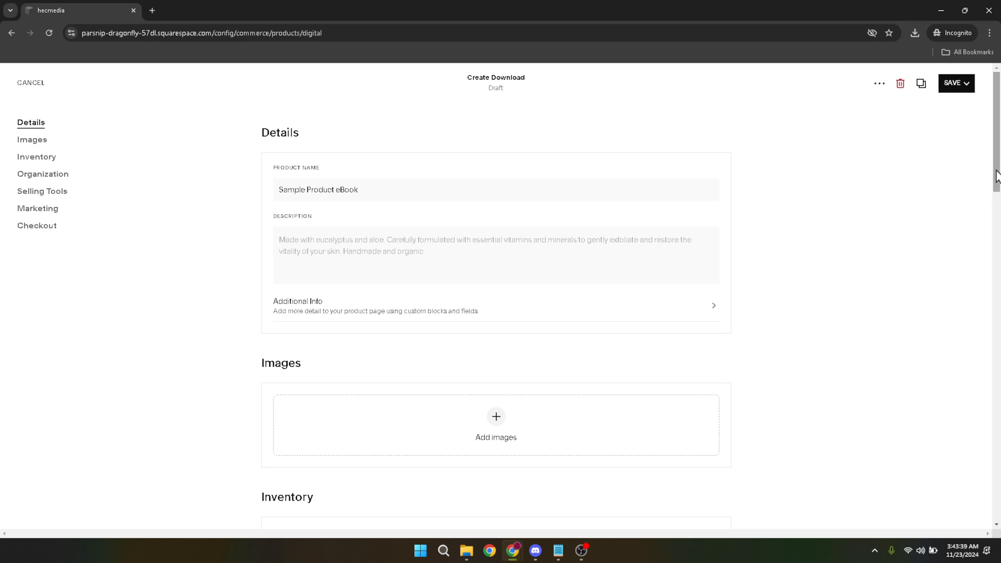
click(959, 88)
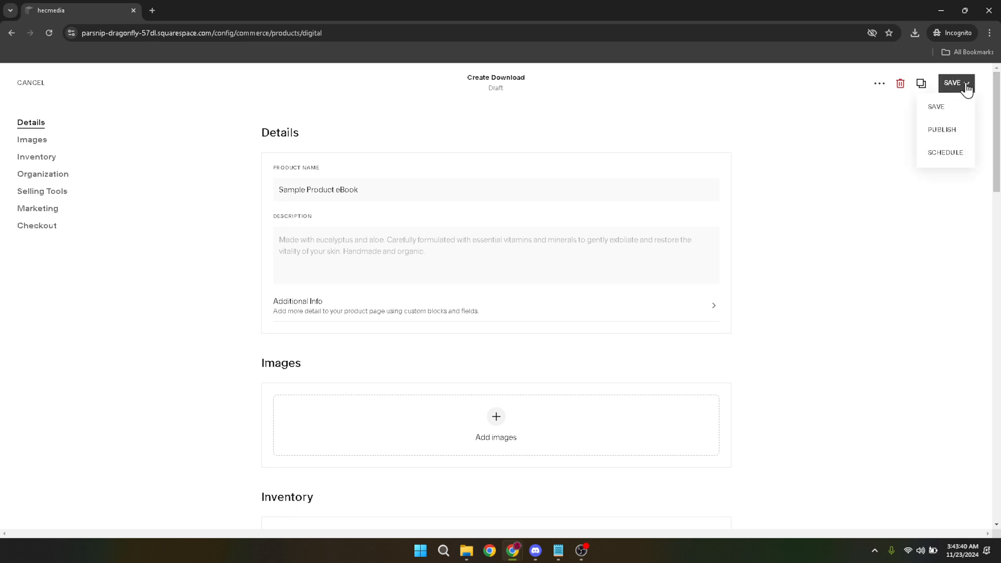
click(943, 131)
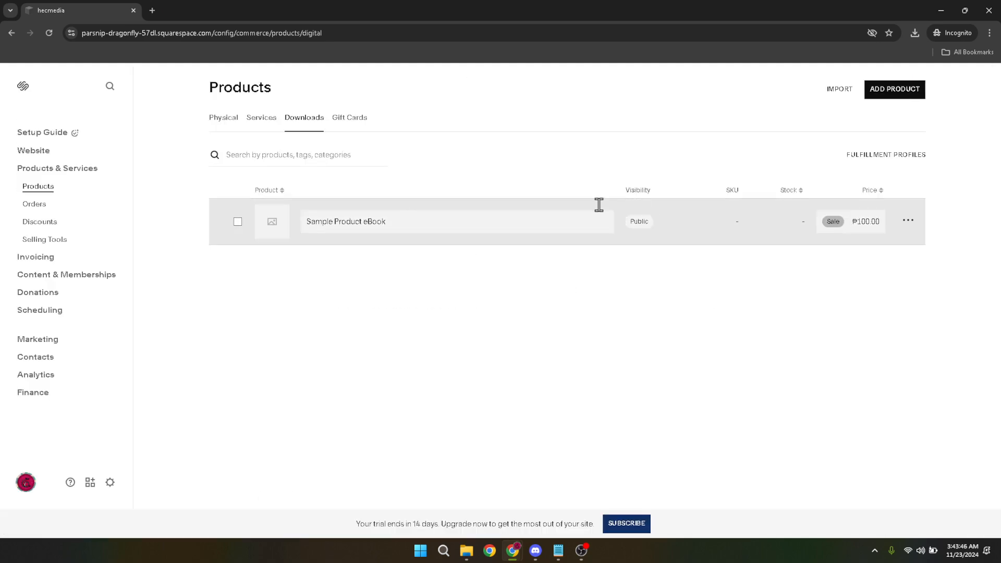
click(657, 223)
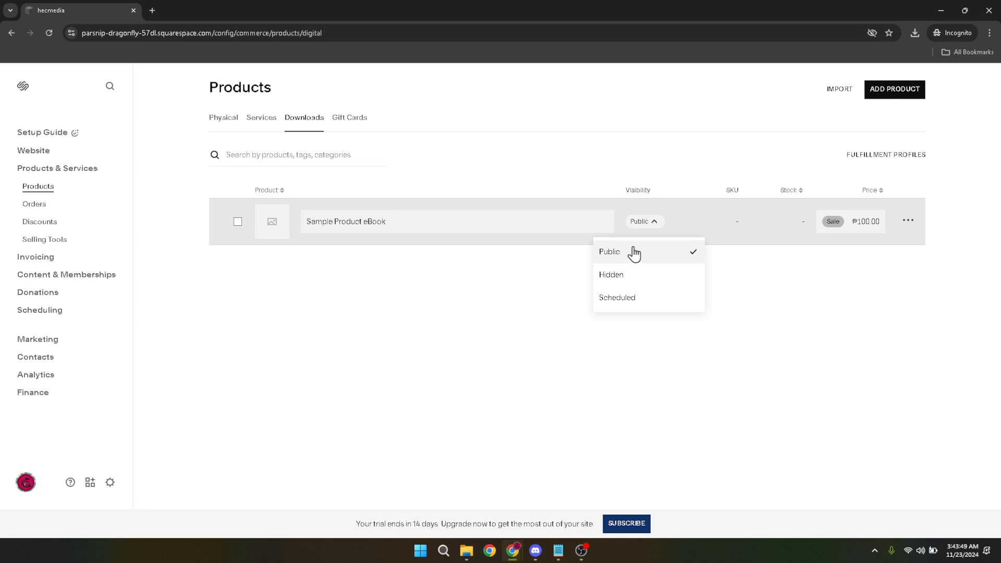
click(420, 335)
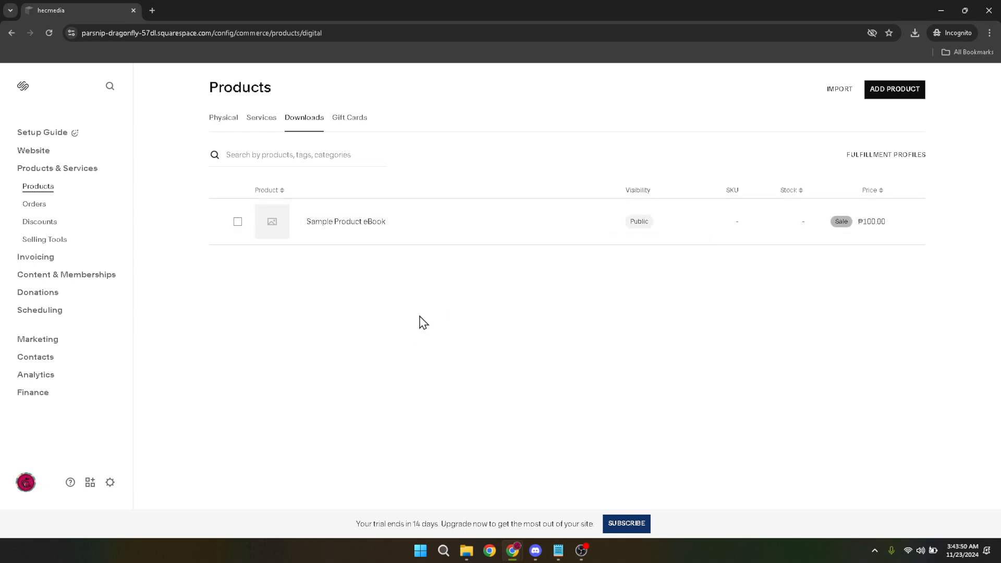